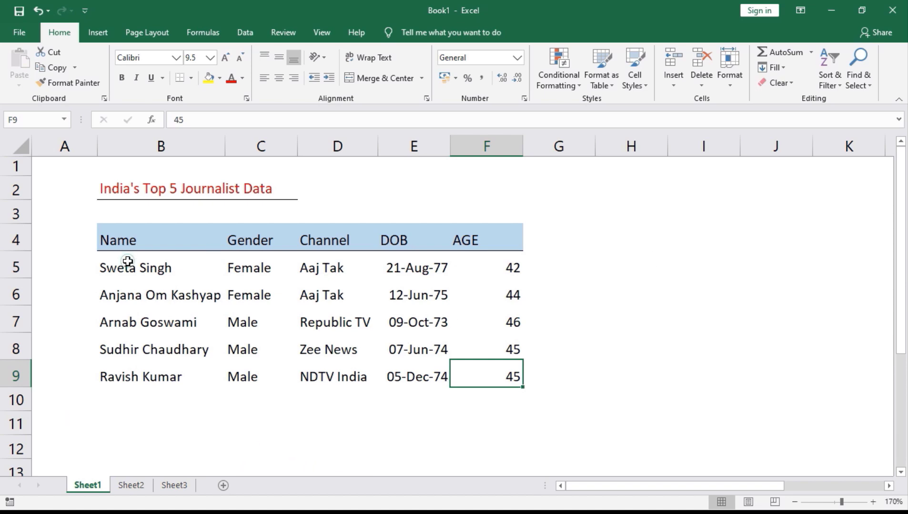
Step: Examine the journalist table by selecting cells B5, D5 and F5, the block B5:G9, and the empty cells G3 and B3
left_click(143, 270)
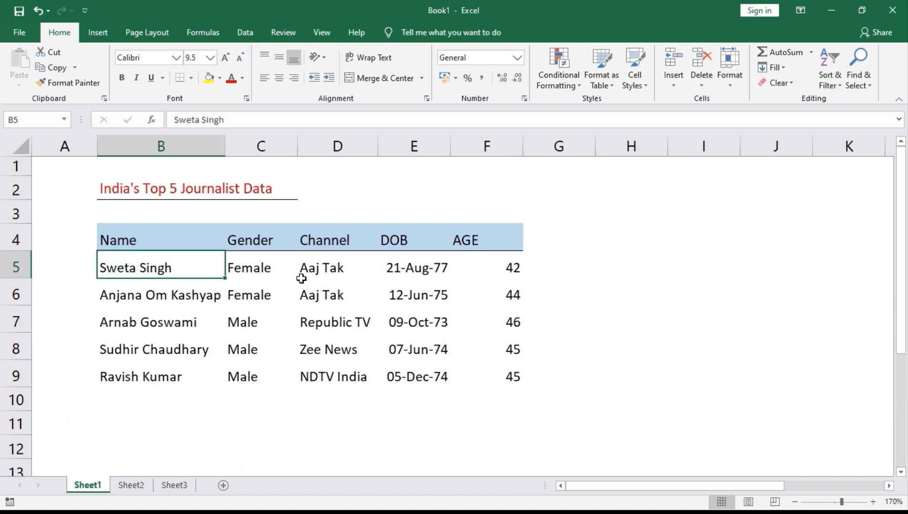
left_click(321, 271)
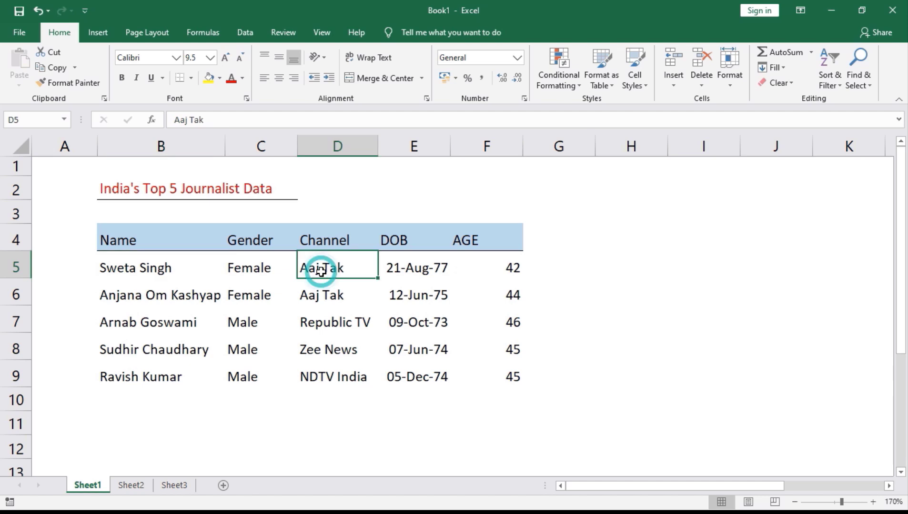
left_click(521, 266)
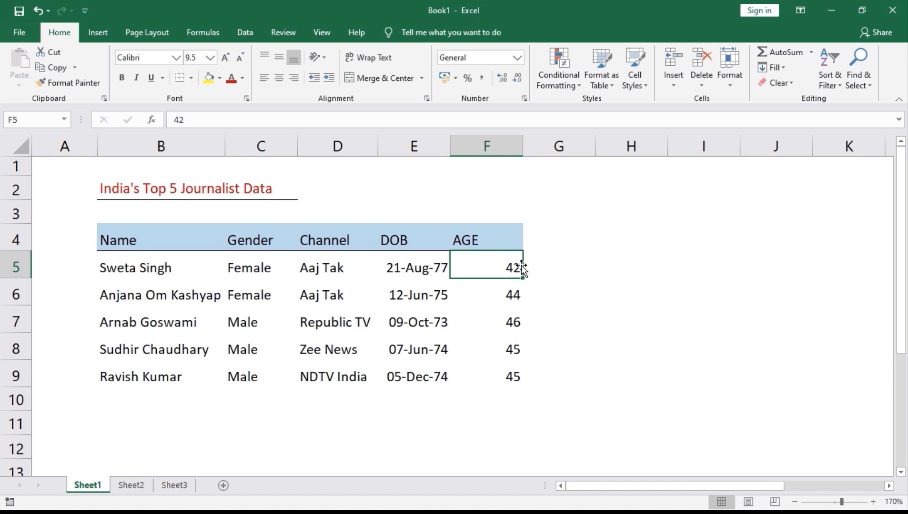
left_click_drag(157, 270, 526, 374)
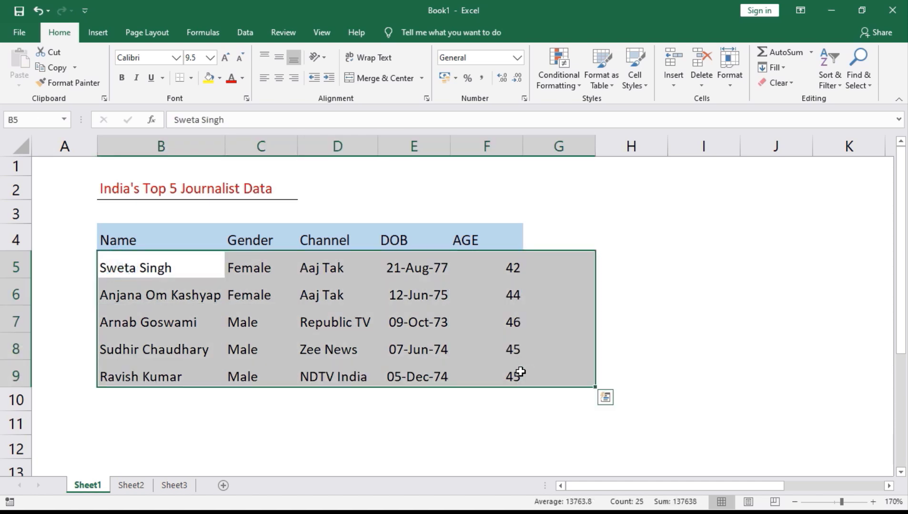
left_click(548, 215)
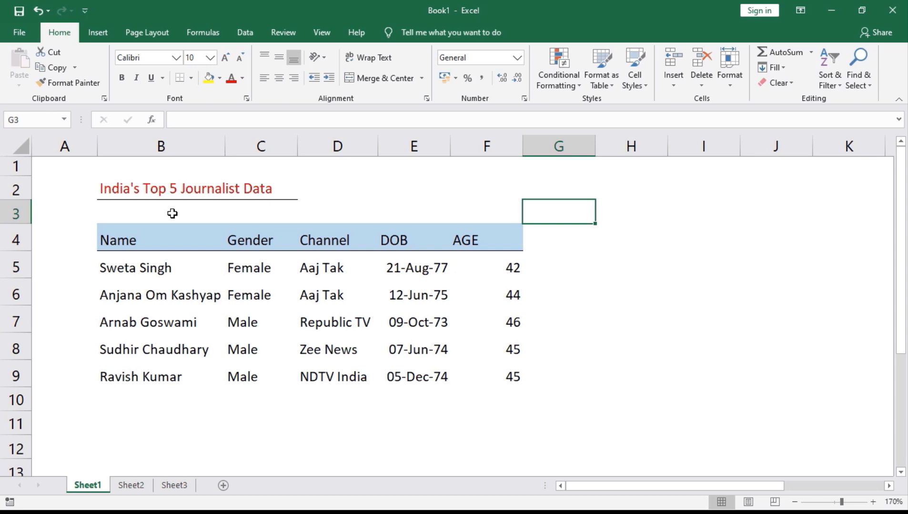
left_click(168, 211)
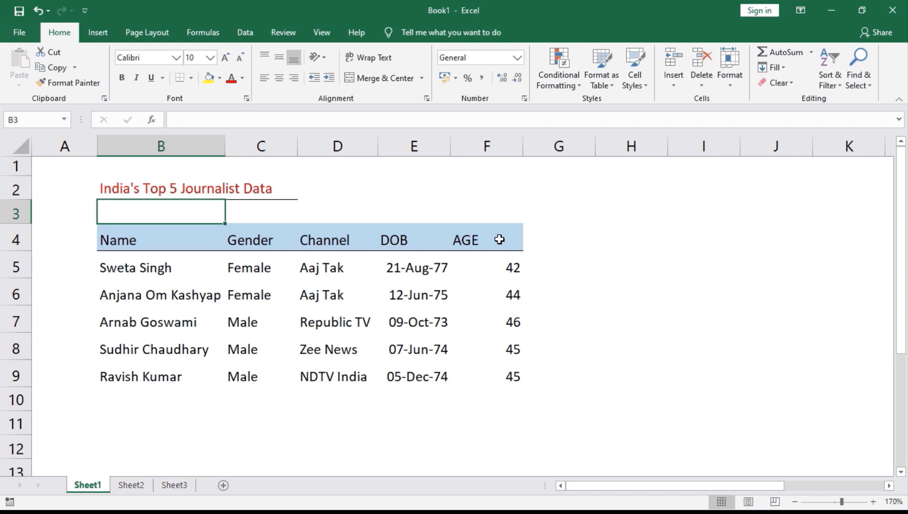
Step: Go to cell A1 and move the selection along row 1 to column E and back to A1
key("ctrl+Home")
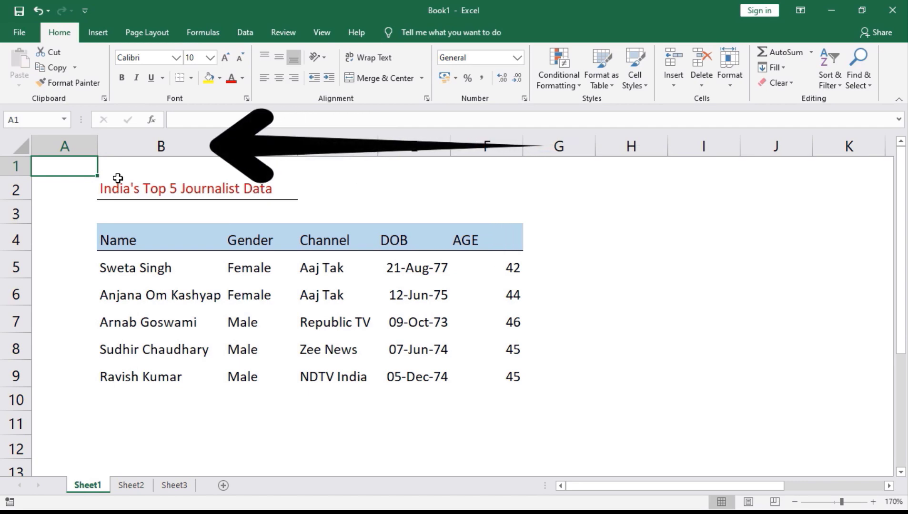
key("Right")
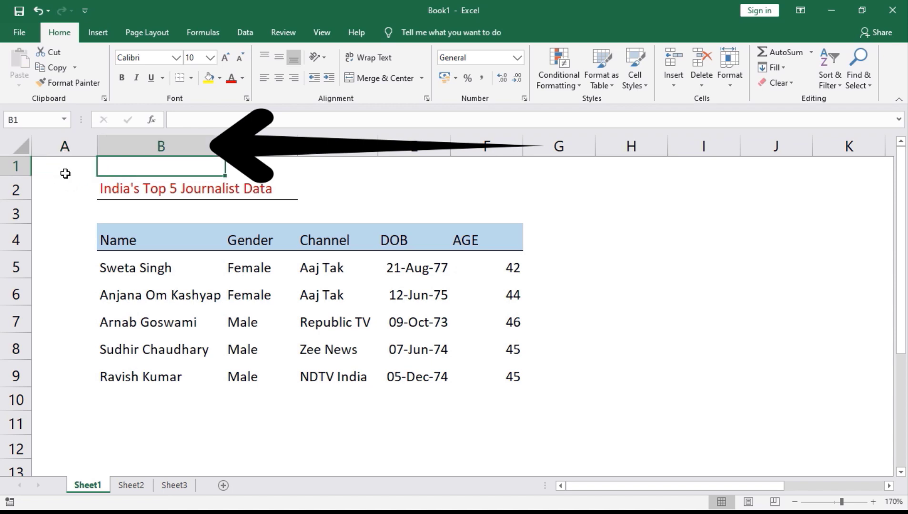
key("Right")
key("Right")
key("Right")
key("Left")
key("Left")
key("Left")
key("Left")
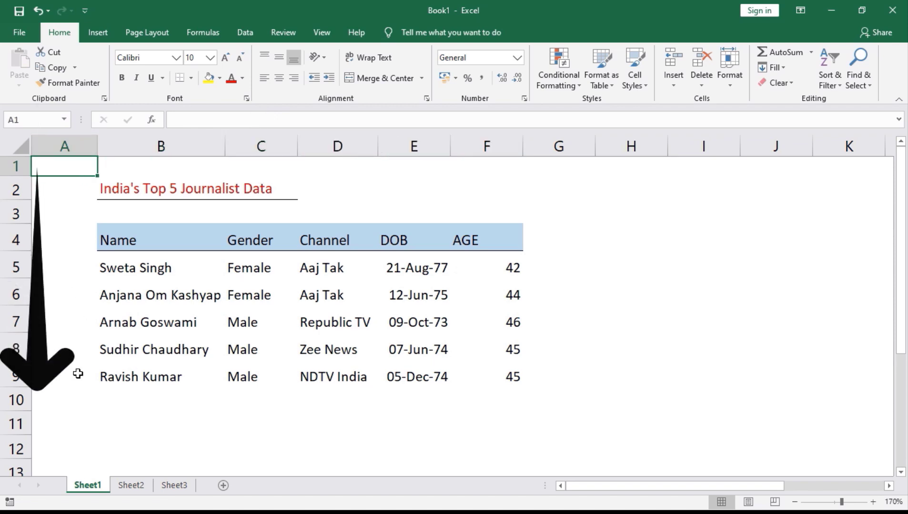
Step: Select cells in column A and B1, and jump from A3 to the sheet's last row and back to A1
left_click(57, 454)
left_click_drag(59, 320, 72, 180)
left_click(107, 167)
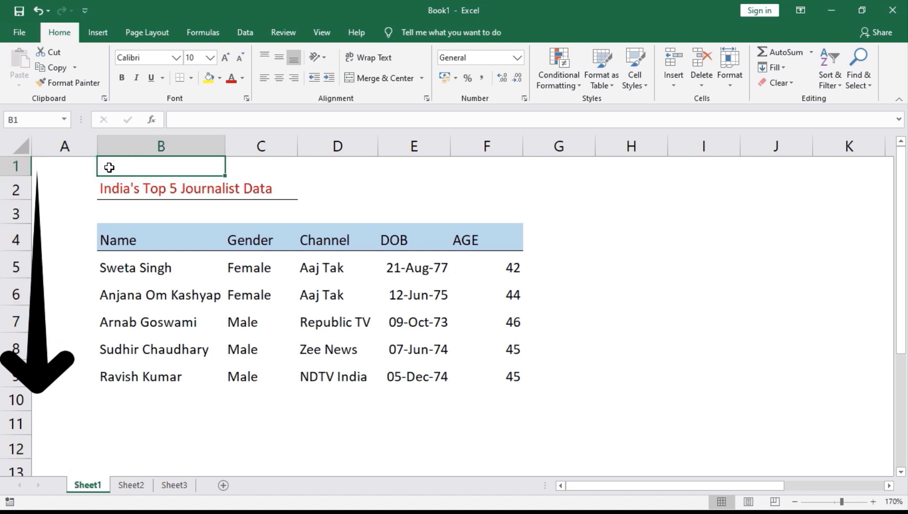
left_click(75, 190)
left_click(78, 212)
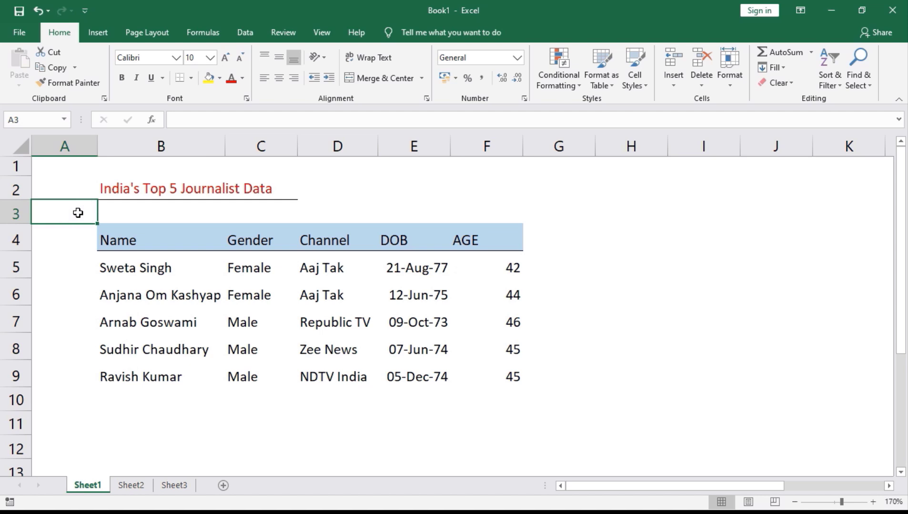
key("ctrl+Down")
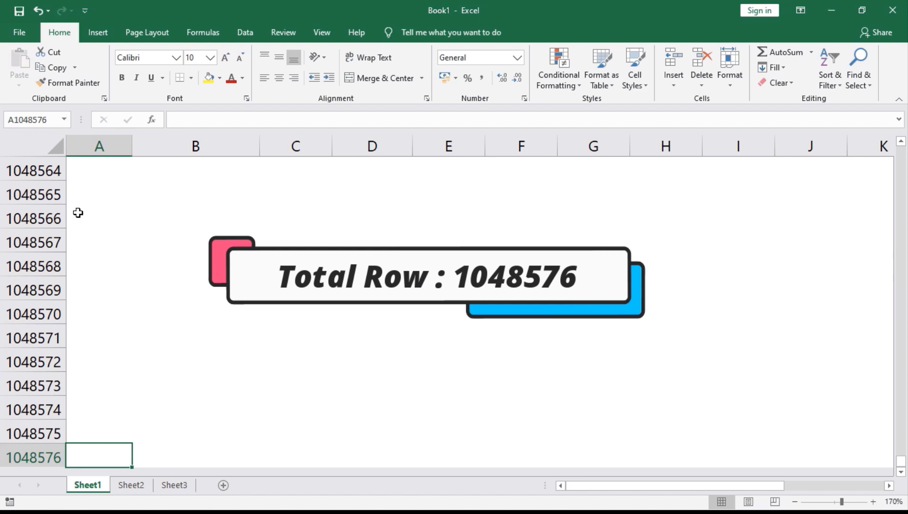
key("ctrl+Up")
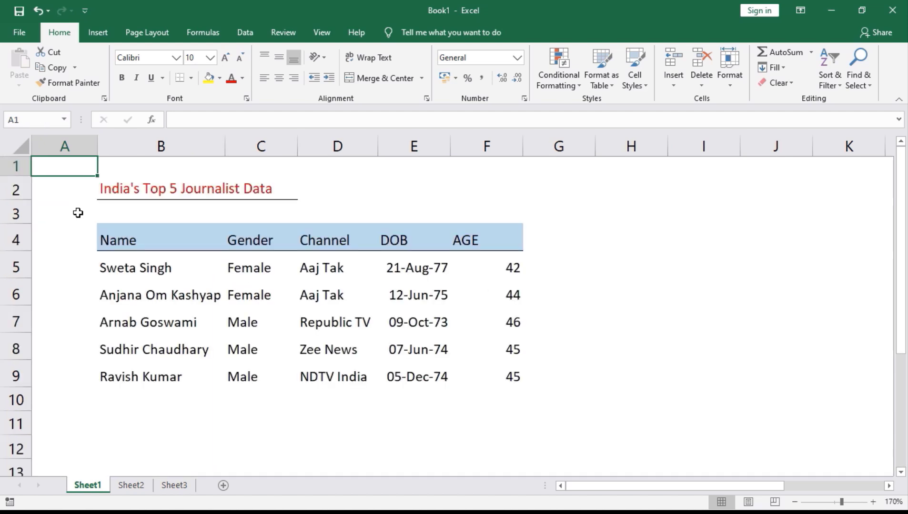
Step: Enter =COLUMN() in the last column's cell of row 1, XFD1
key("ctrl+Right")
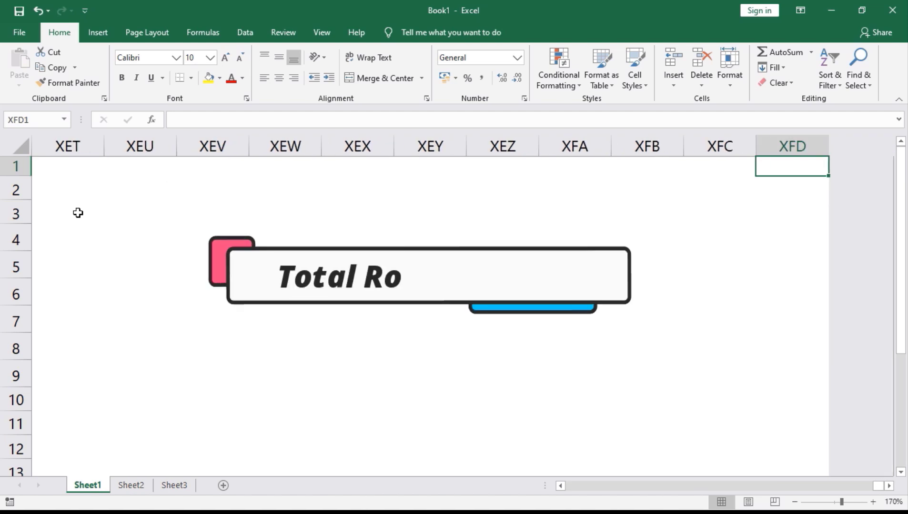
type("=Colu")
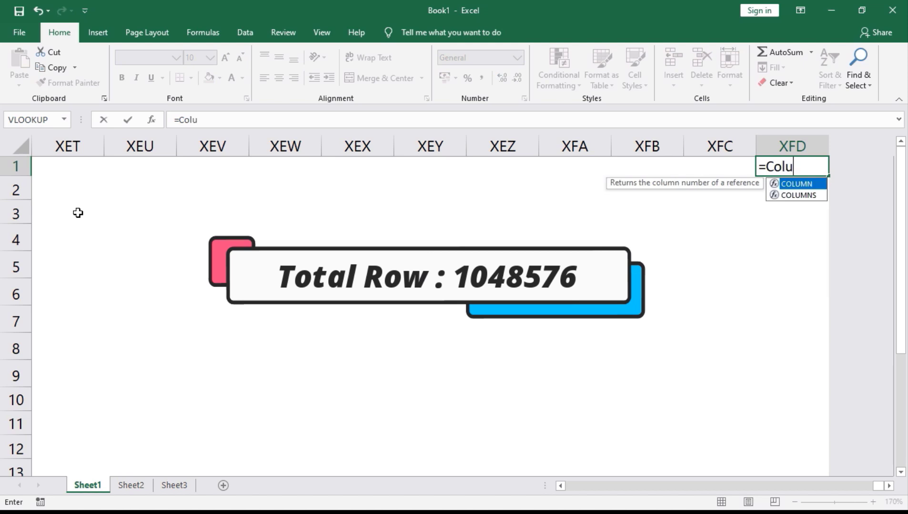
key("Tab")
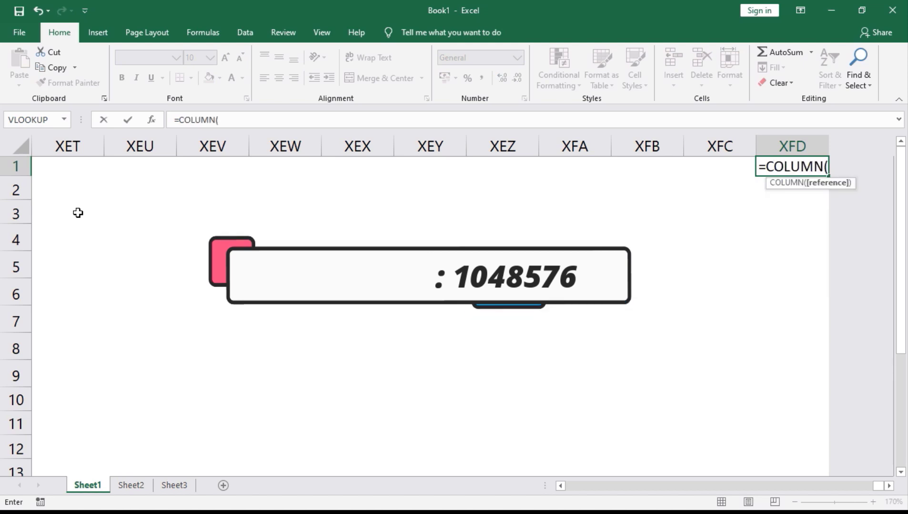
key("Return")
key("Up")
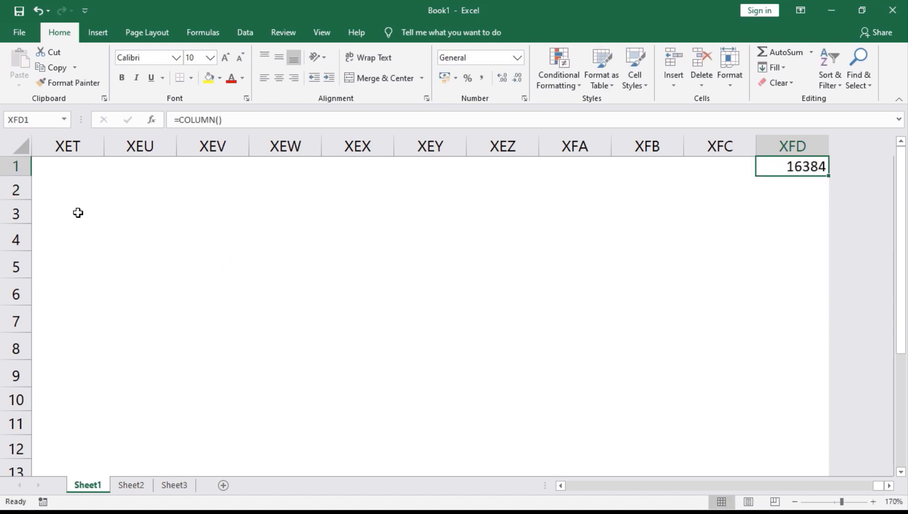
Step: Clear the formula from XFD1 and return to cell A1
key("Delete")
key("ctrl+Home")
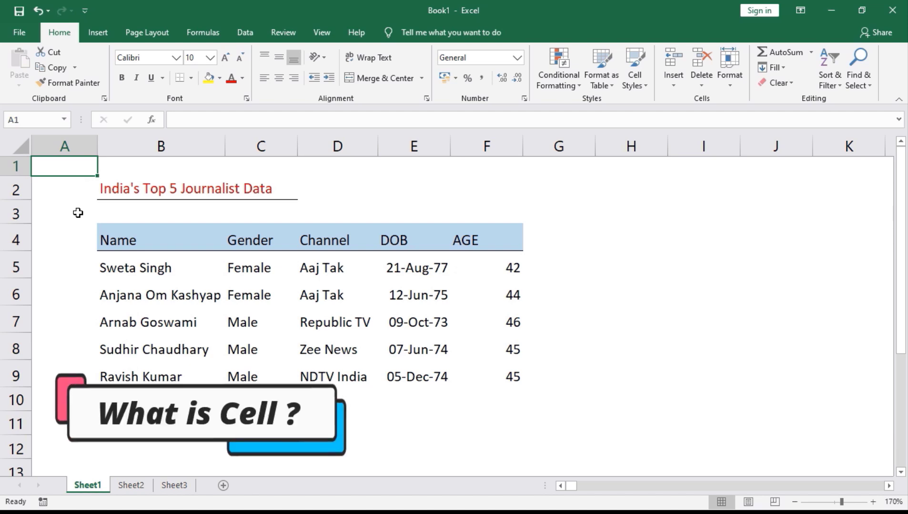
Step: Select individual cells B5, B6 and I7 to examine what a single cell is
left_click(120, 274)
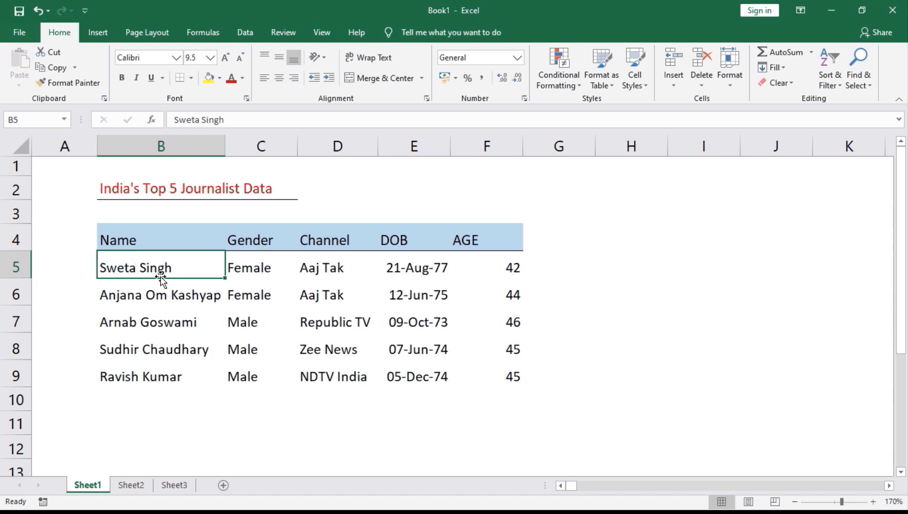
left_click(180, 299)
left_click(174, 267)
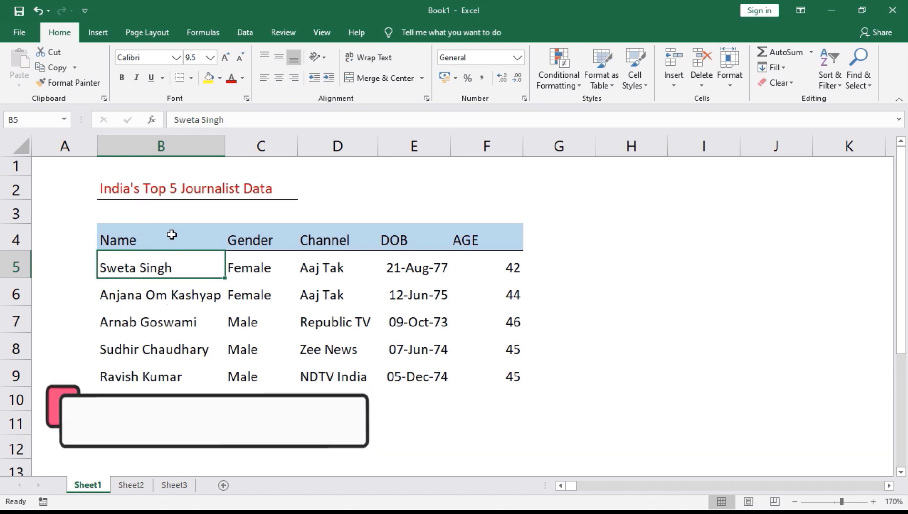
left_click(138, 266)
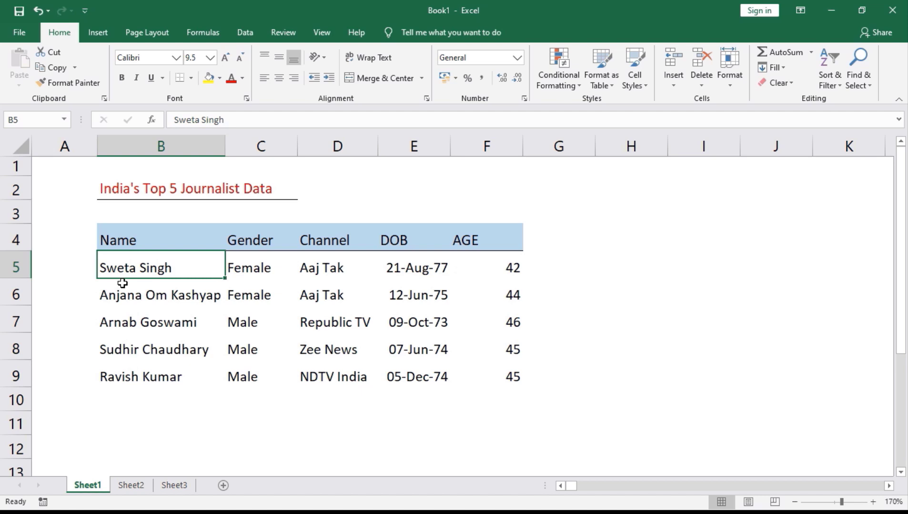
left_click(719, 322)
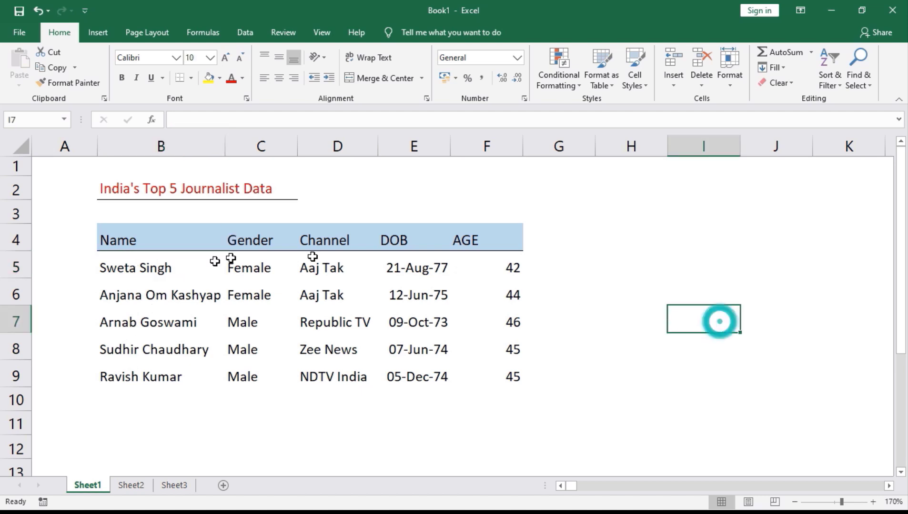
Step: Select cells B5 and D8, and highlight the D8 address in the Name Box
left_click(154, 267)
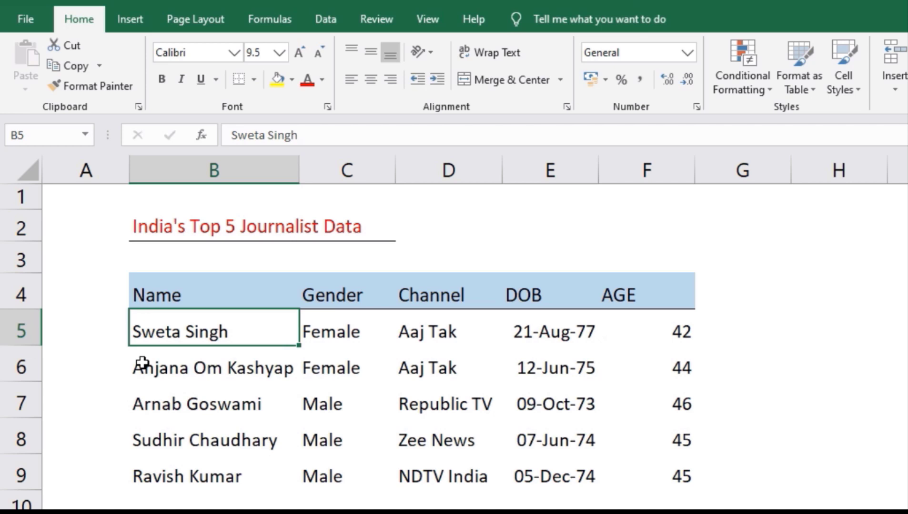
left_click(195, 330)
left_click(419, 439)
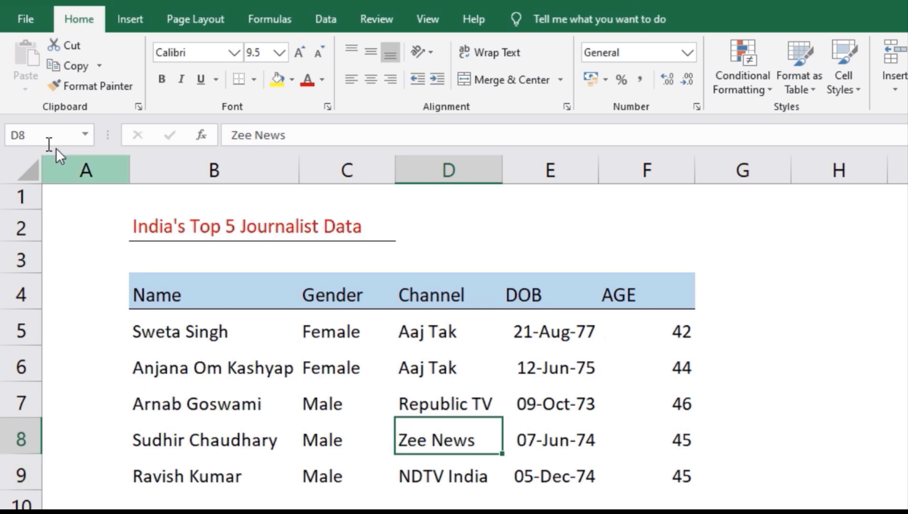
left_click(48, 136)
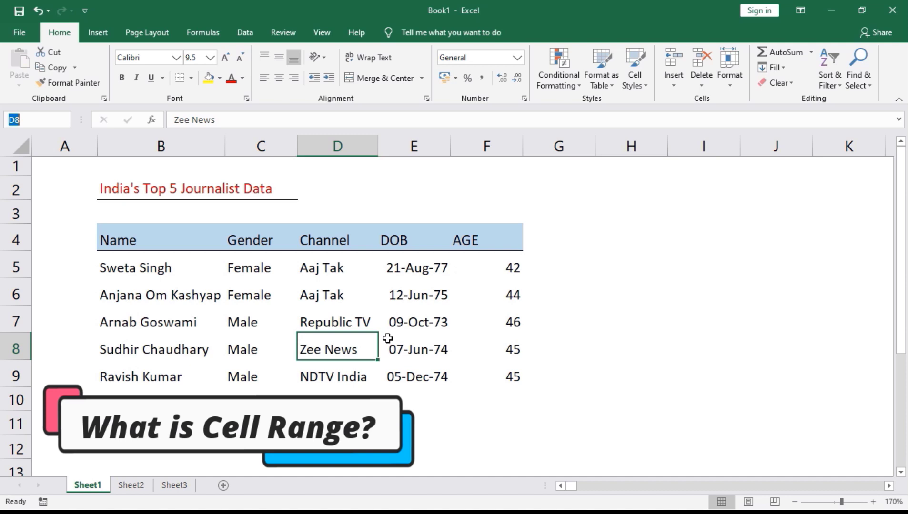
Step: Select single cells D5 and E7, and the Channel column entries D5:D9 as a cell range
left_click(325, 269)
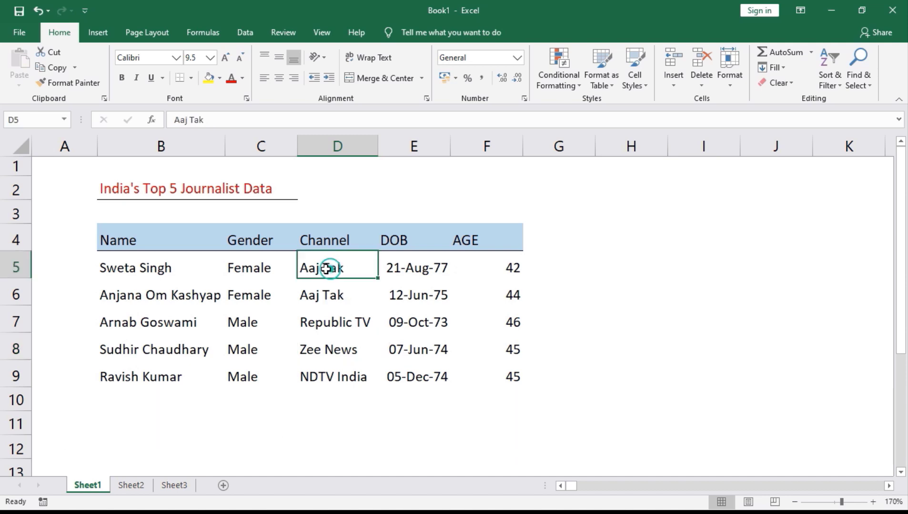
left_click(412, 326)
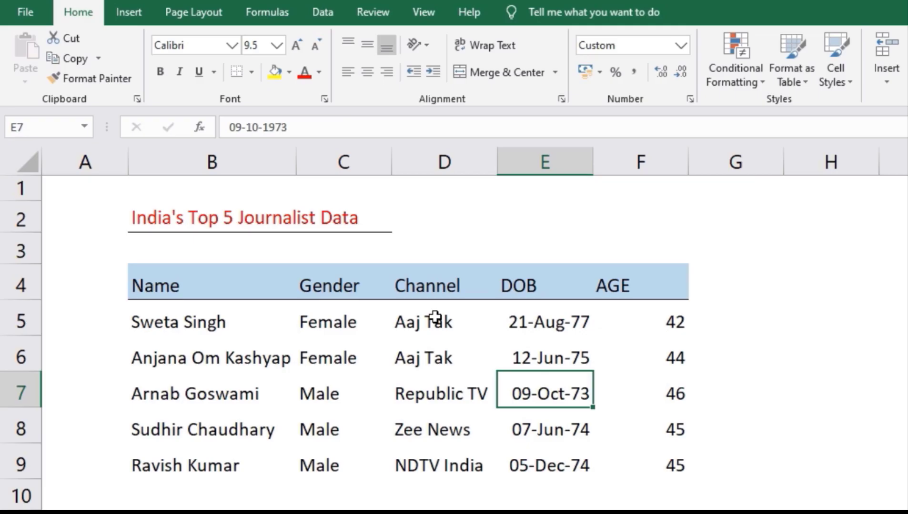
left_click(329, 269)
left_click_drag(437, 346, 439, 462)
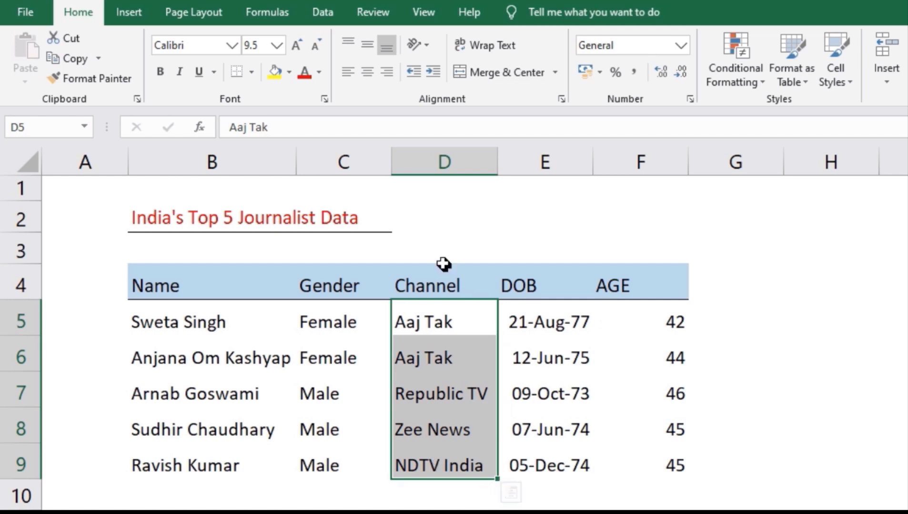
left_click_drag(443, 333, 701, 308)
left_click_drag(419, 321, 426, 476)
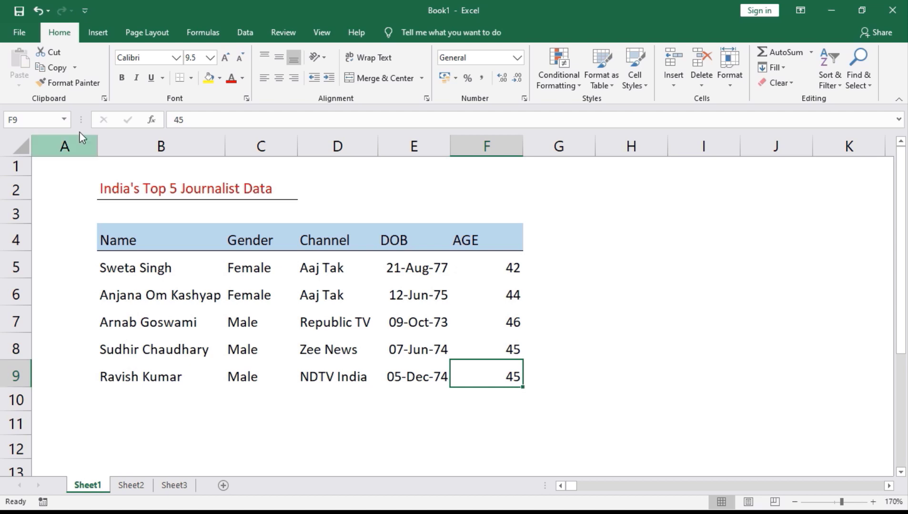
Step: Select all cells of Sheet1, view Sheet2, and return to cell A1 on Sheet1
left_click(59, 143)
key("ctrl+a")
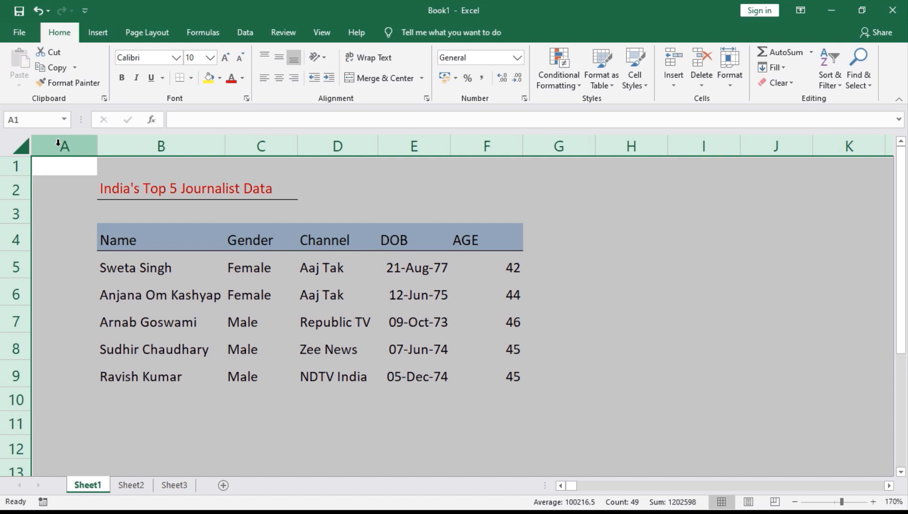
left_click(131, 487)
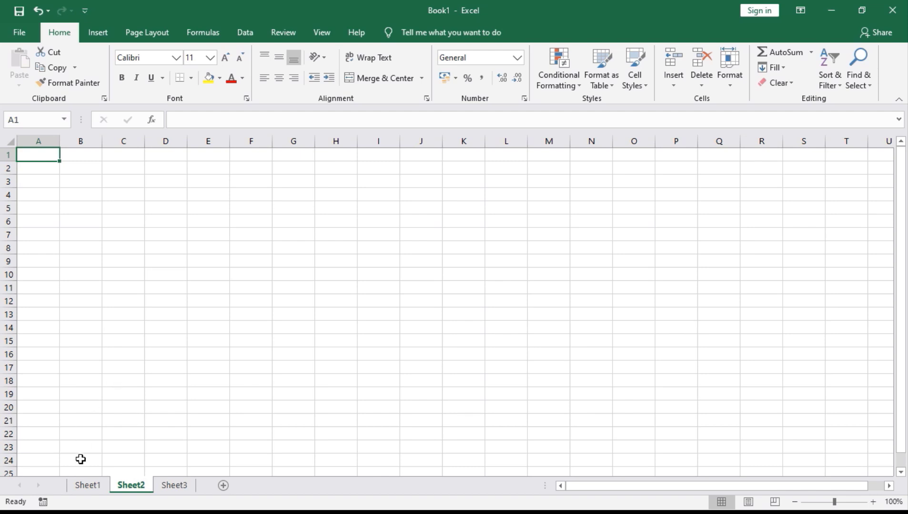
left_click(87, 485)
left_click(61, 171)
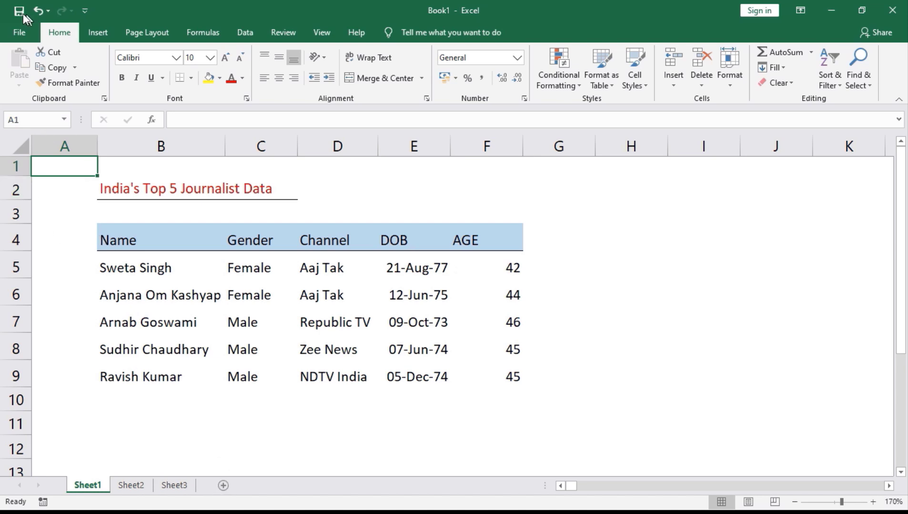
Step: Set the number of sheets included in new workbooks to 5 in the general options
left_click(17, 30)
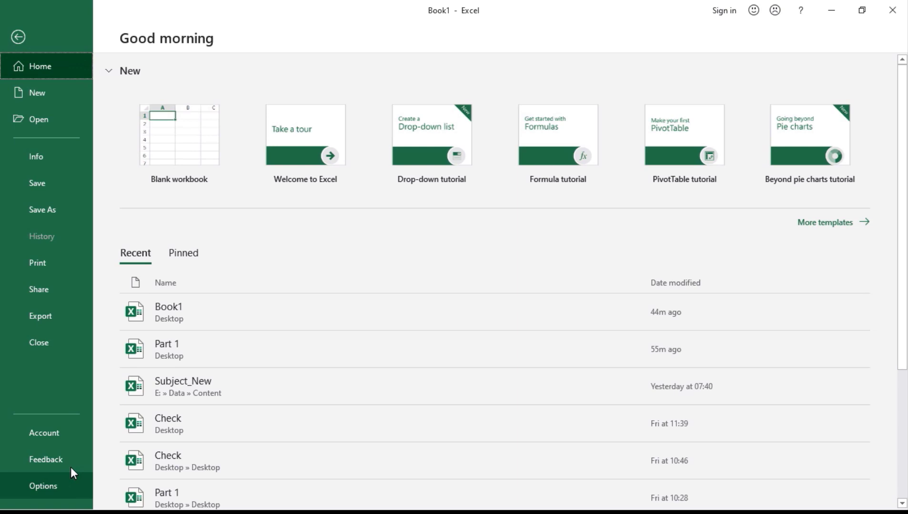
left_click(49, 482)
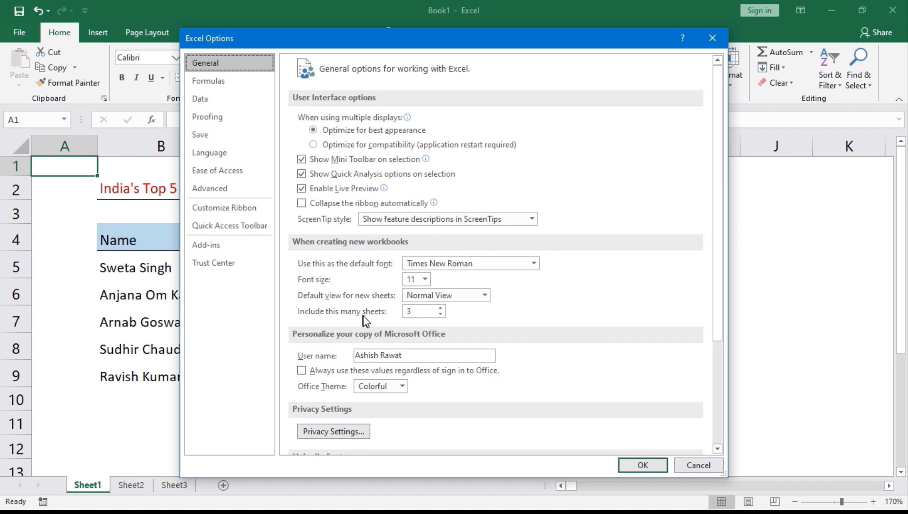
left_click(407, 310)
double_click(406, 311)
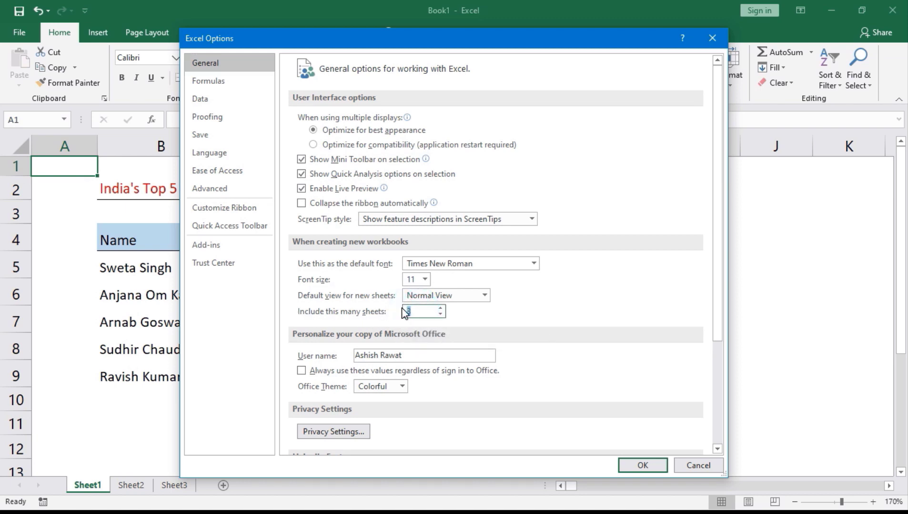
type("1")
type("5")
left_click(644, 466)
left_click(413, 405)
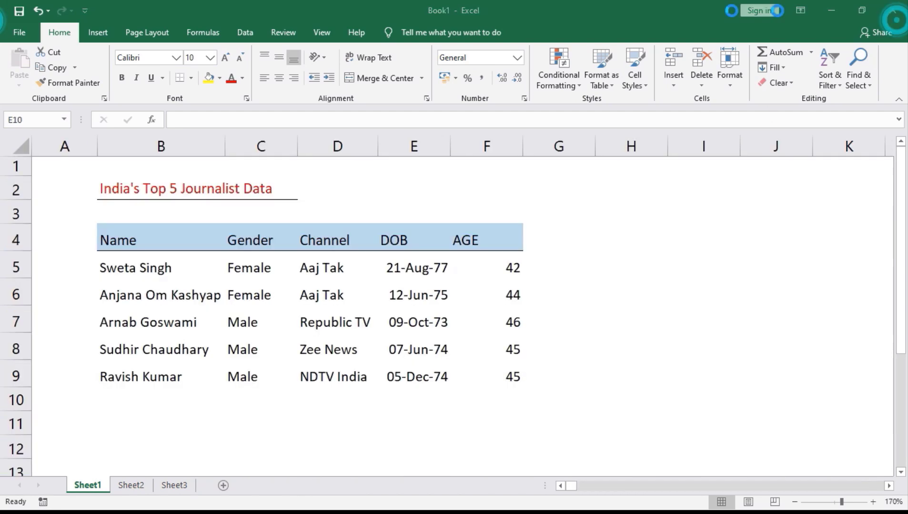
Step: Select cell B9, the data table B4:F9, the empty ranges H4:K9 and B12:E12, and cell H8 to illustrate ranges
left_click(121, 386)
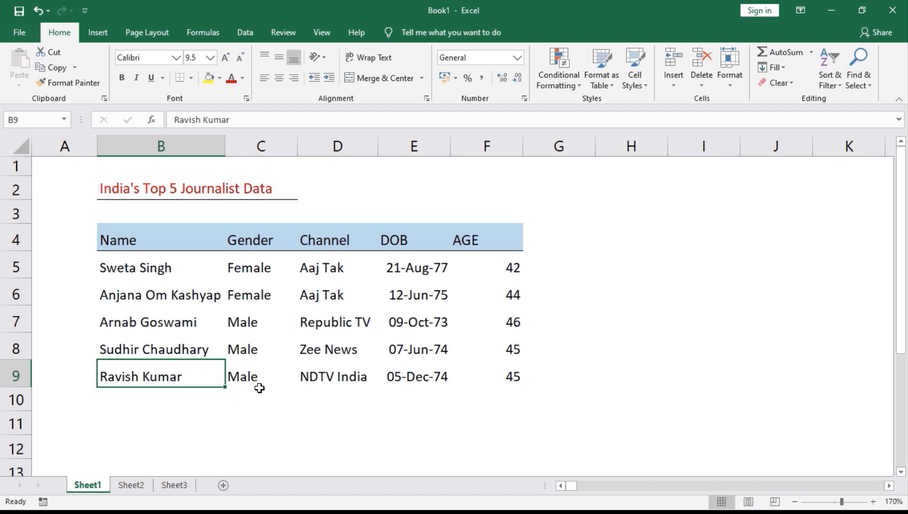
left_click_drag(132, 241, 515, 376)
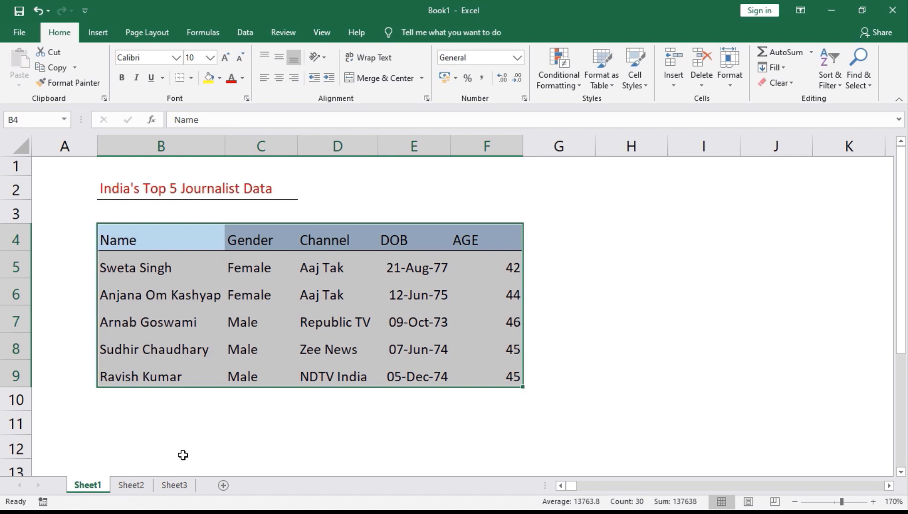
left_click_drag(640, 231, 852, 377)
left_click_drag(132, 439, 446, 450)
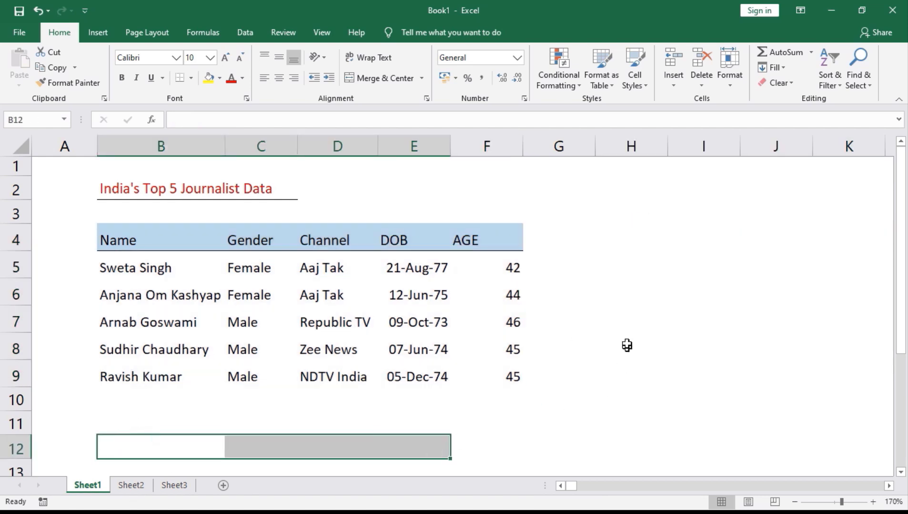
left_click(627, 340)
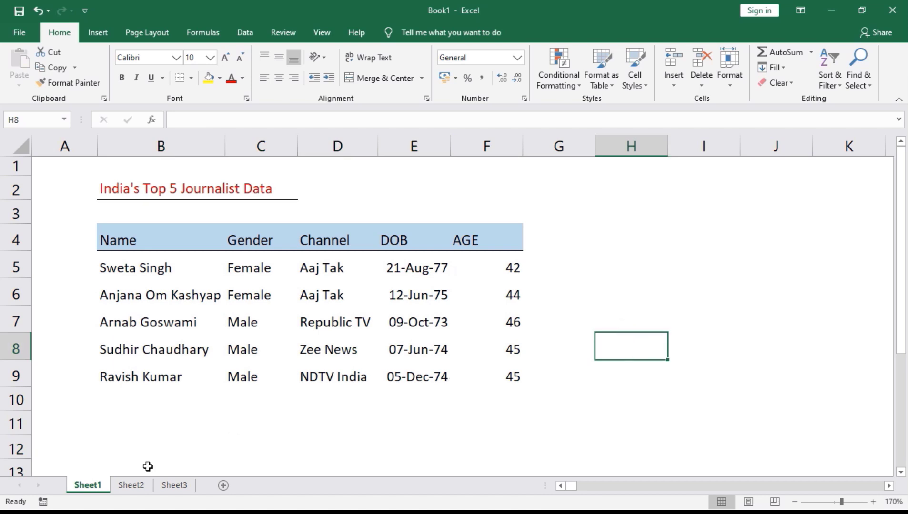
Step: View Sheet2 and Sheet3, and return to cell B9 on Sheet1
left_click(155, 421)
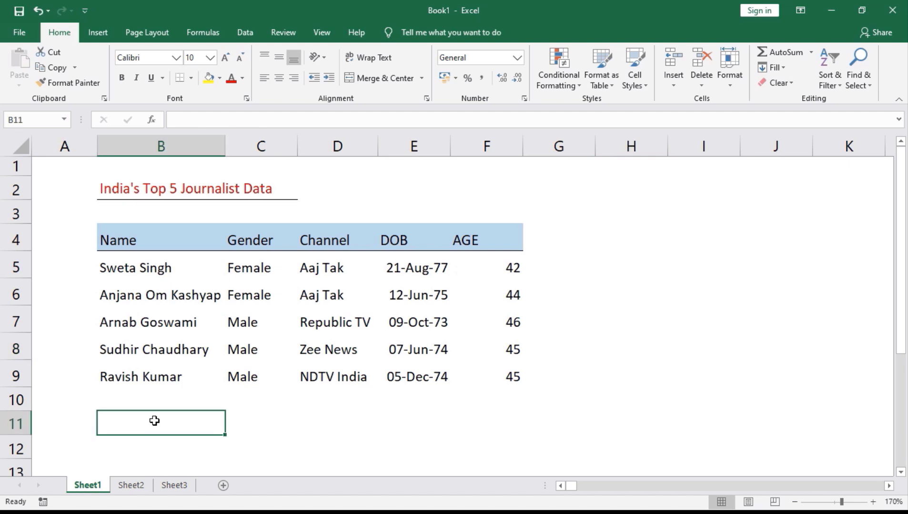
left_click(127, 487)
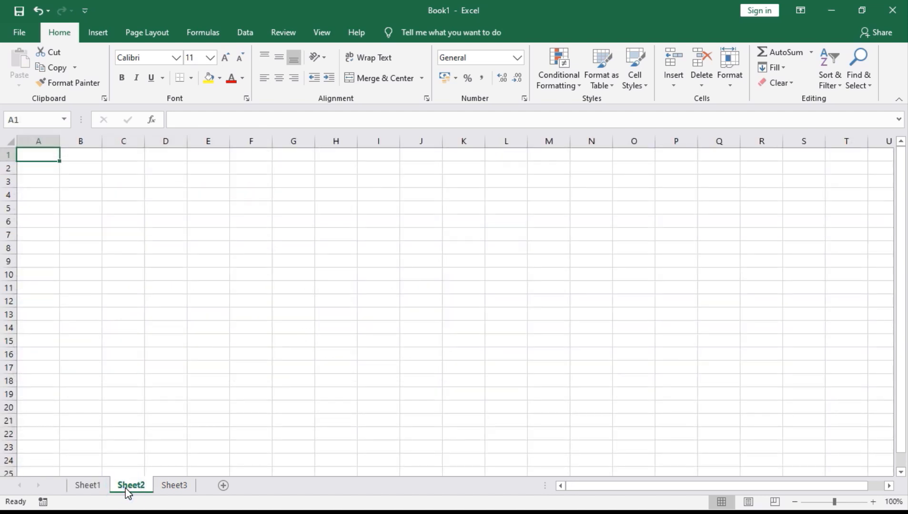
left_click(175, 487)
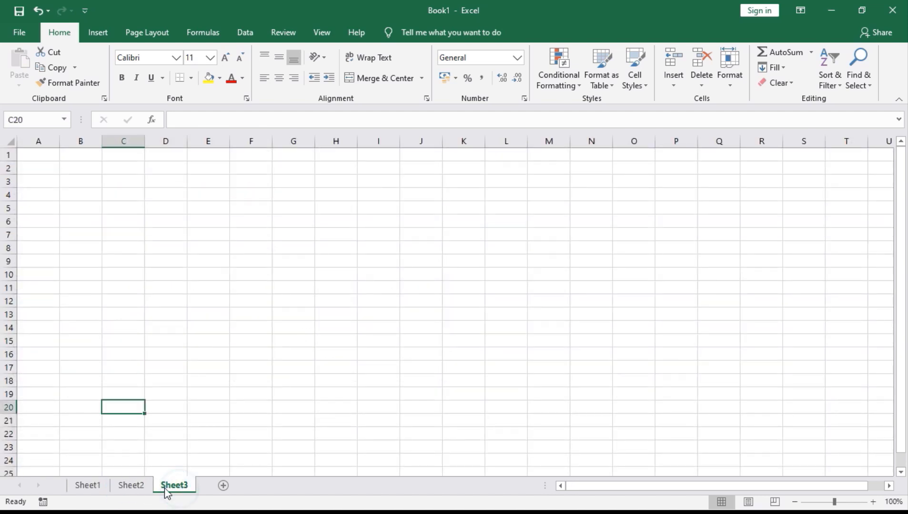
left_click(85, 486)
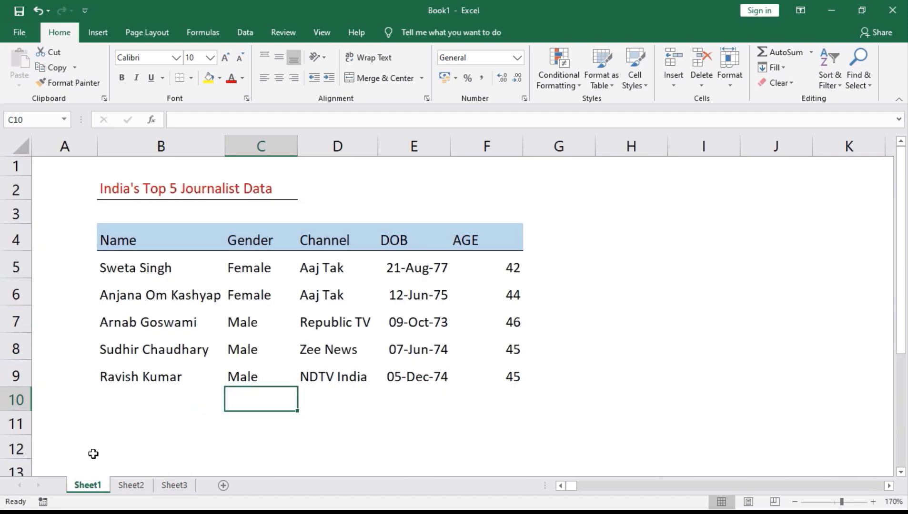
left_click(132, 379)
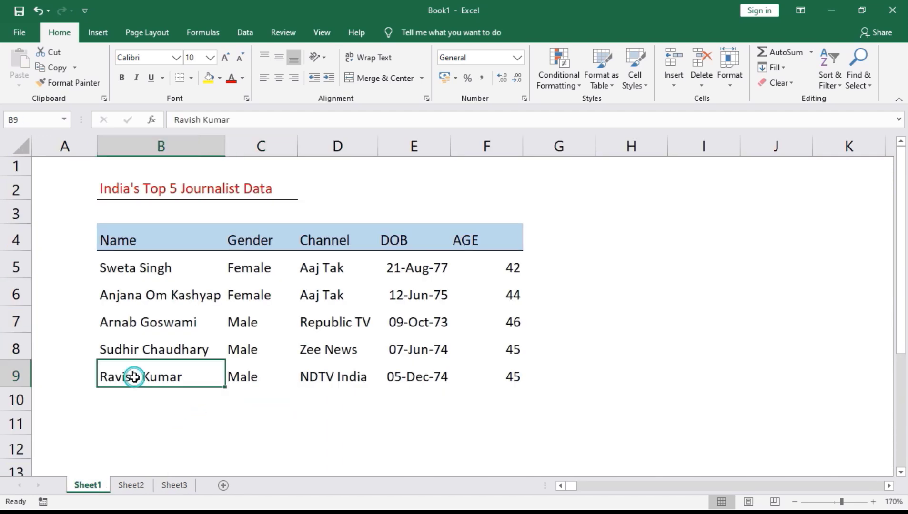
Step: Rename the Sheet1 worksheet as Journalist
double_click(90, 483)
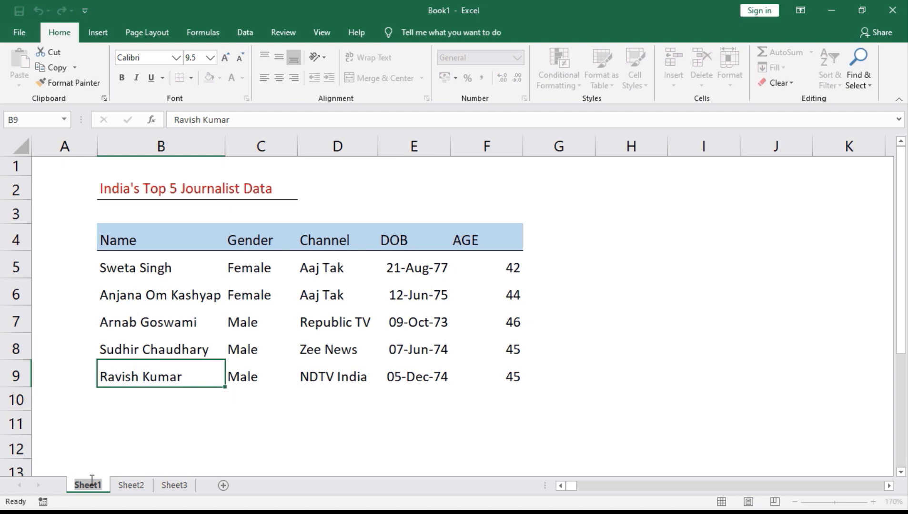
type("Journa")
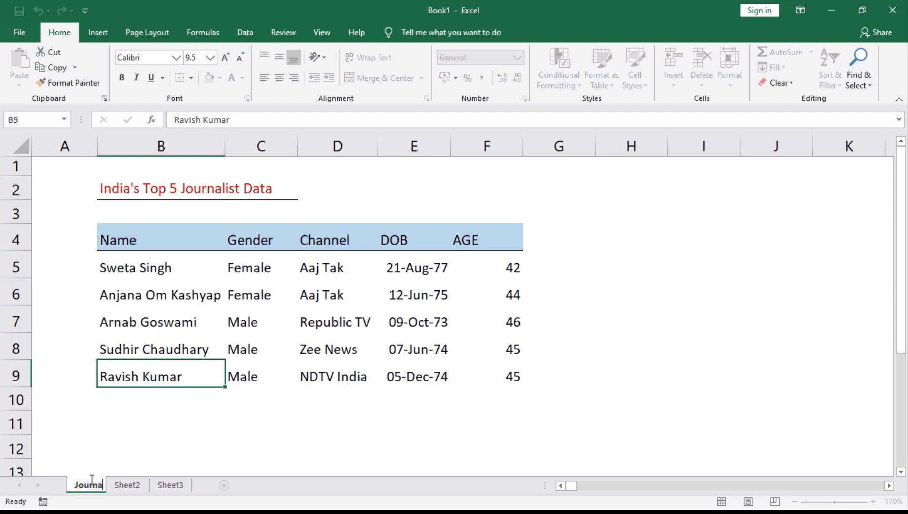
type("list")
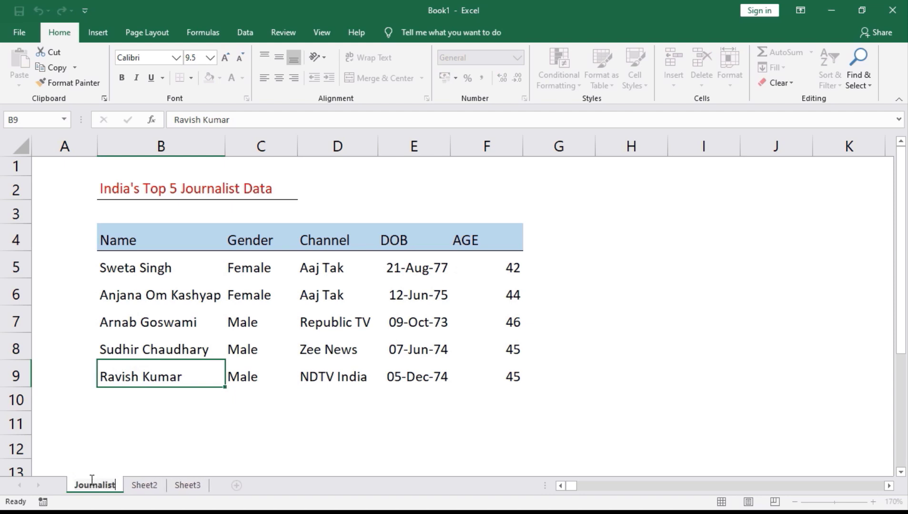
left_click(121, 455)
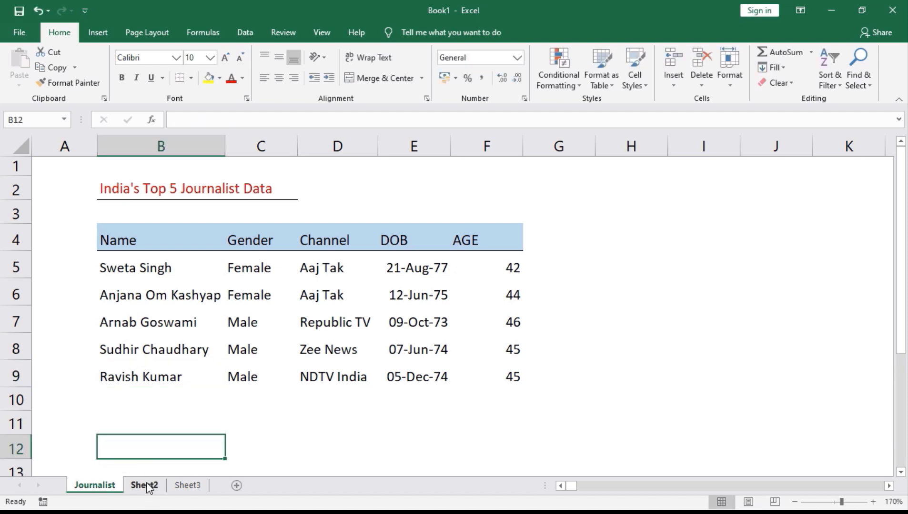
Step: Rename the Sheet2 worksheet as channel, and return to cell B9 on the Journalist sheet
double_click(145, 485)
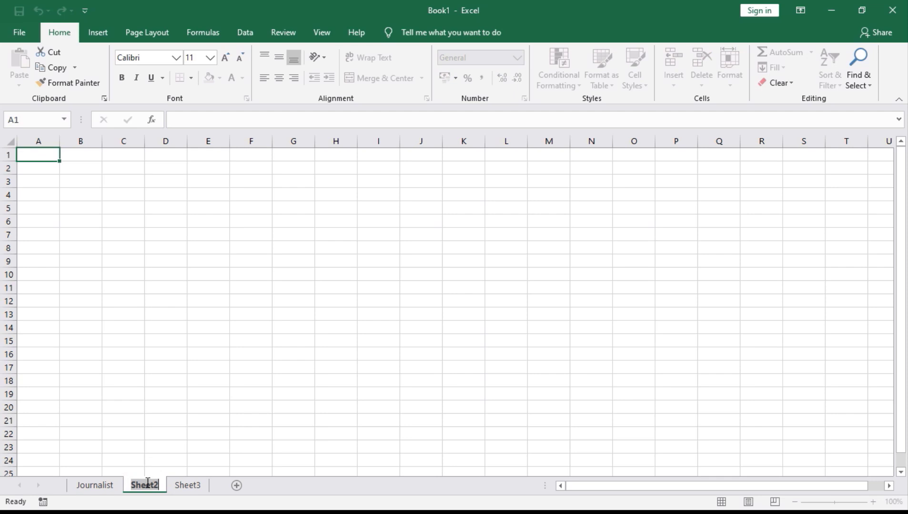
type("channel")
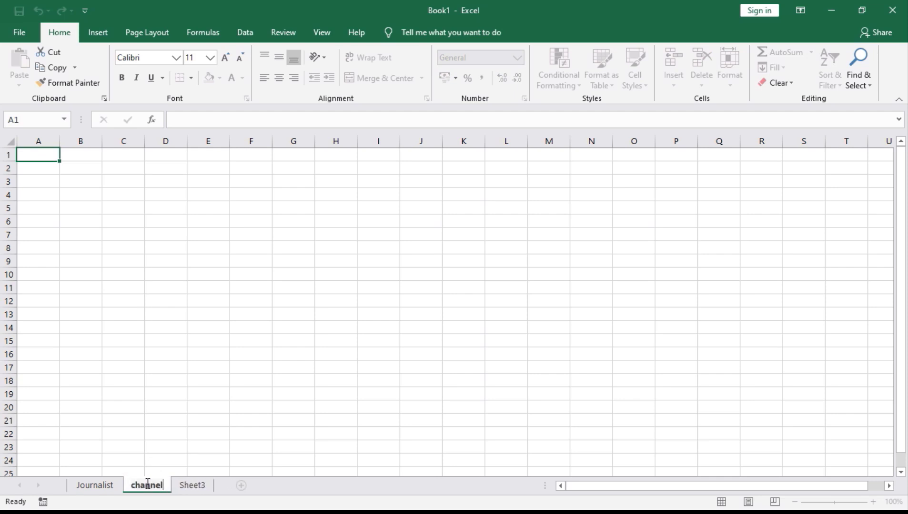
left_click(176, 408)
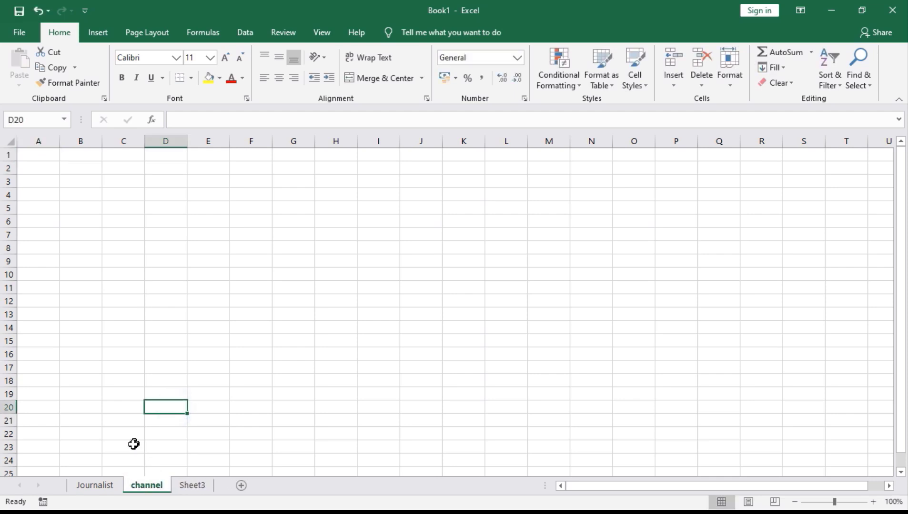
left_click(98, 485)
left_click(151, 377)
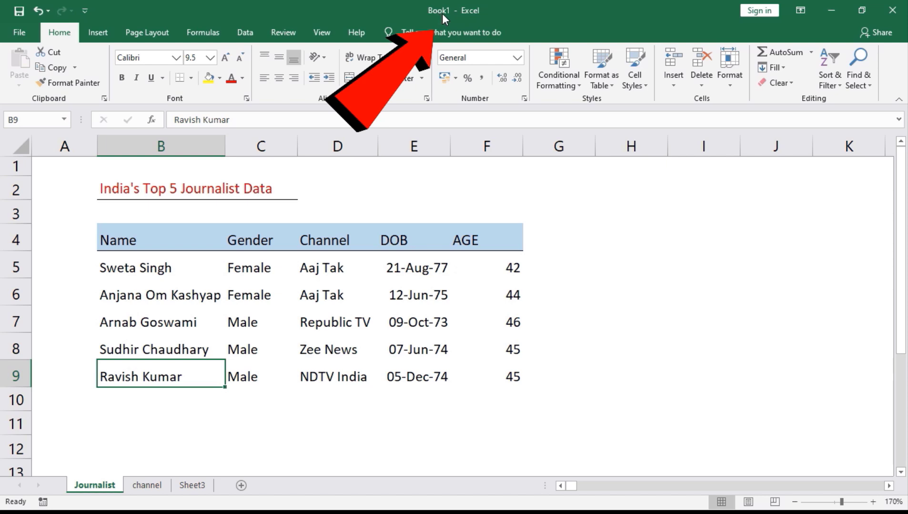
Step: Save the workbook to the Desktop folder under the name simple Sheet
left_click(17, 37)
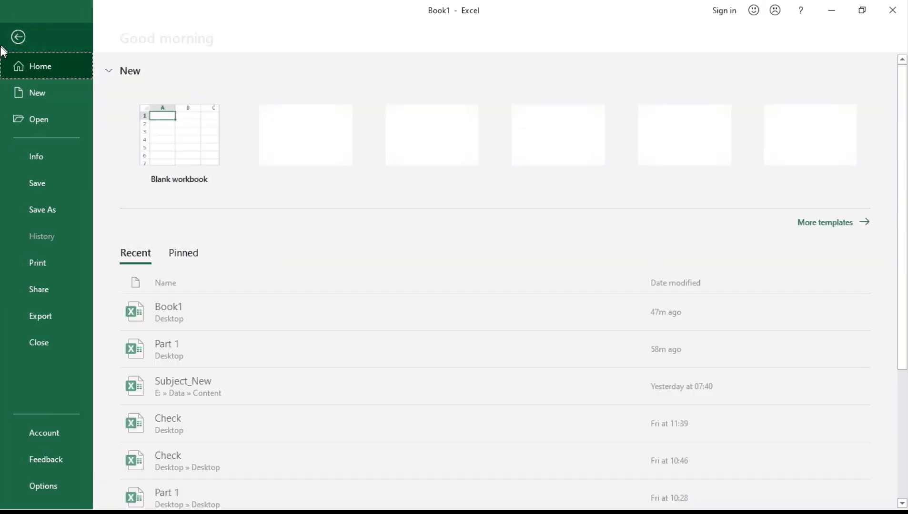
left_click(63, 212)
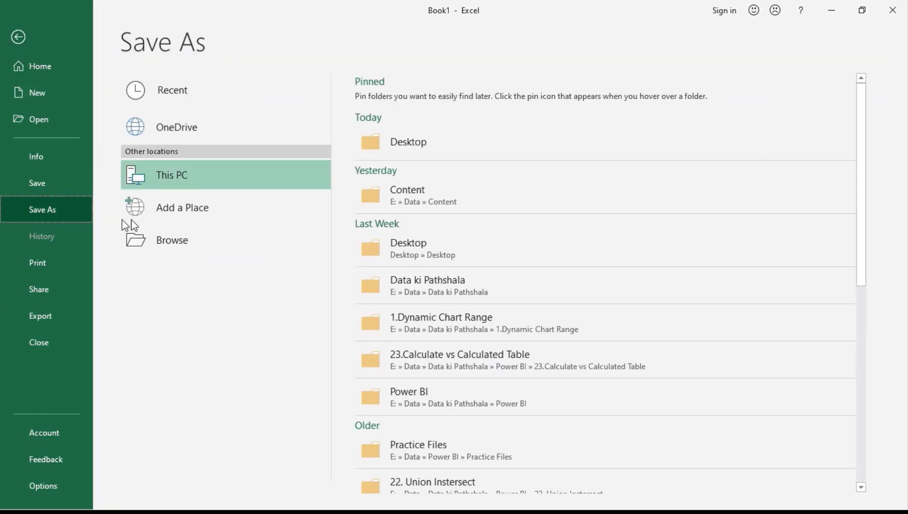
left_click(420, 138)
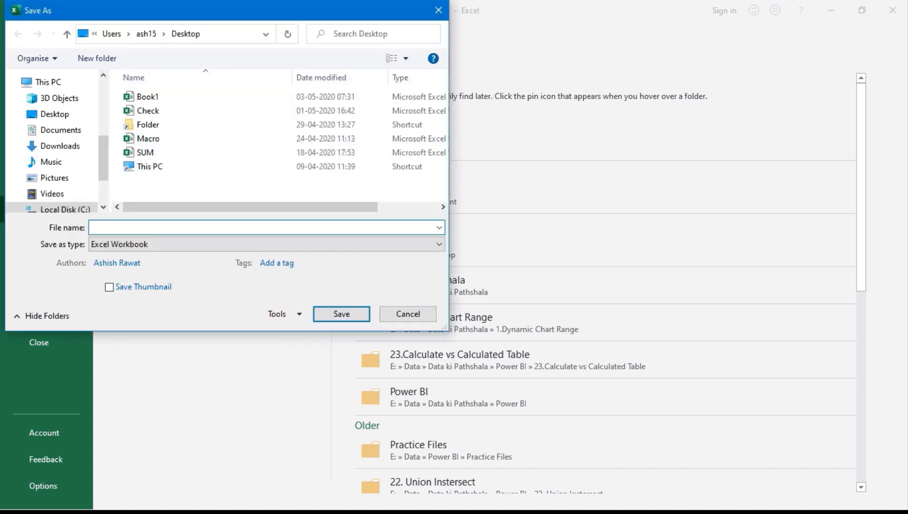
type("simple Sheet")
key("Return")
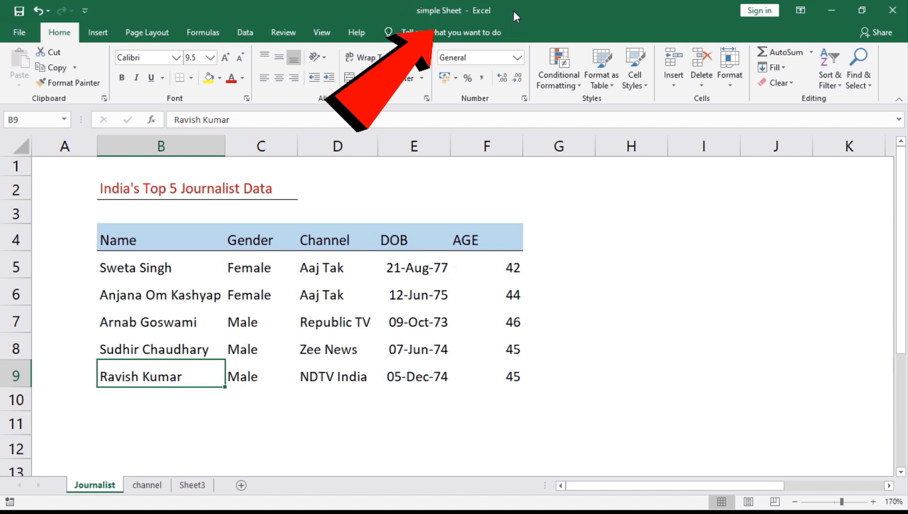
Step: Select cell E16 on Sheet3, and create a new blank workbook and close it again
left_click(592, 351)
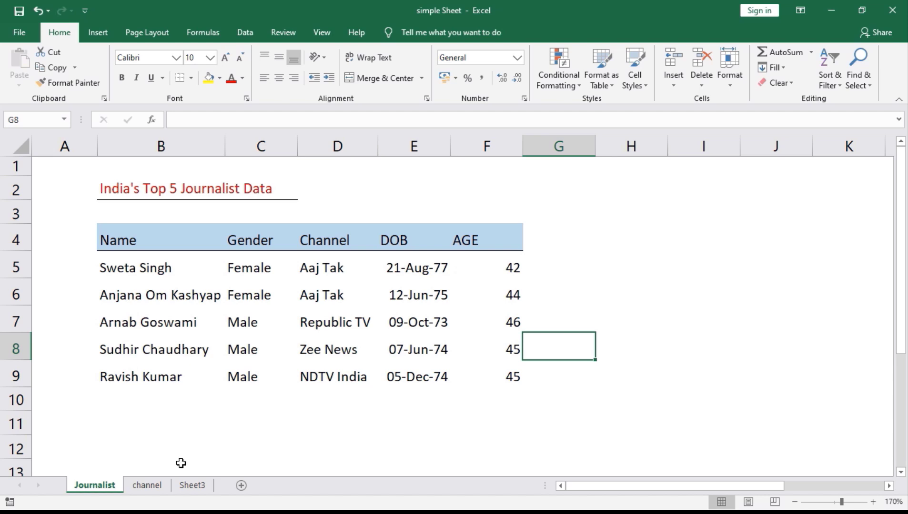
left_click(191, 485)
left_click(210, 353)
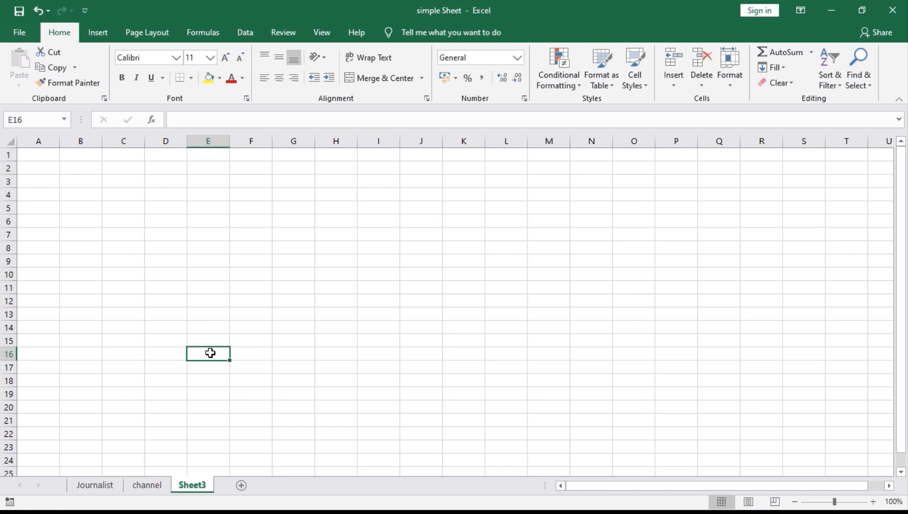
left_click(210, 353)
key("ctrl+n")
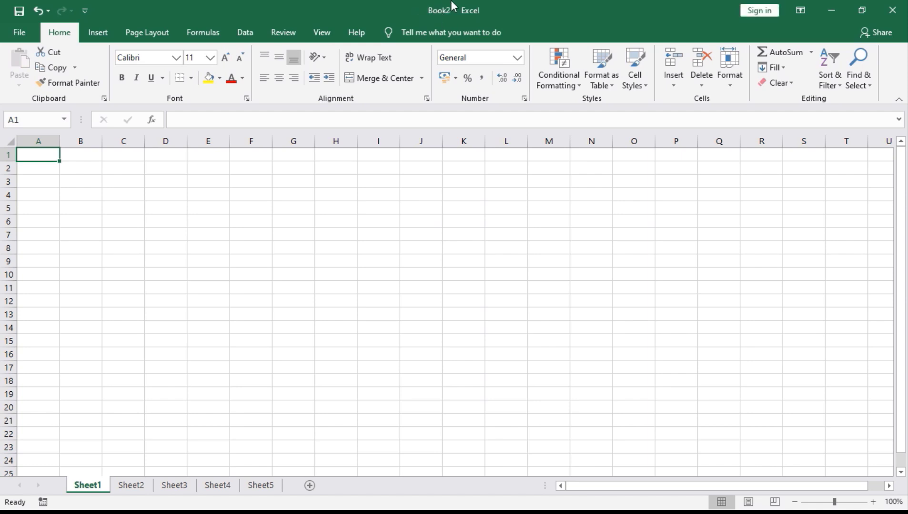
key("ctrl+w")
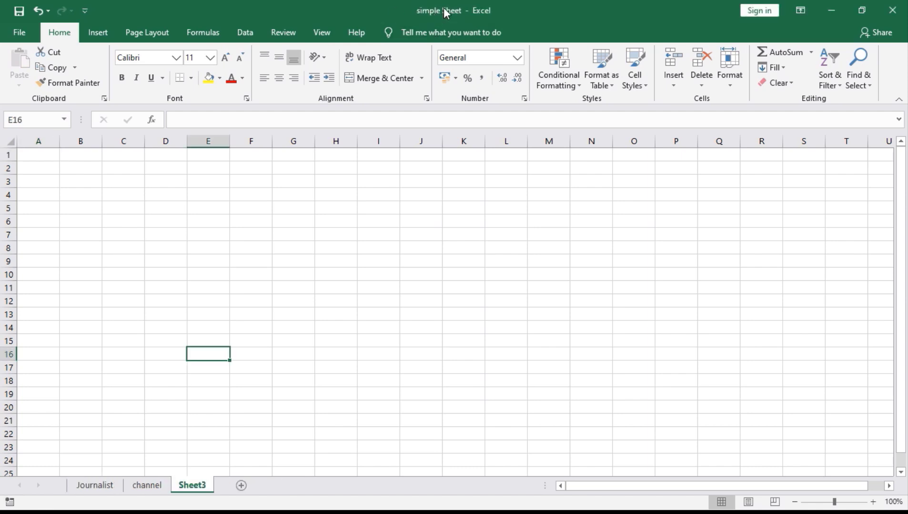
Step: Select the Name header cell B4 on the Journalist sheet, and create a new blank workbook
left_click(95, 485)
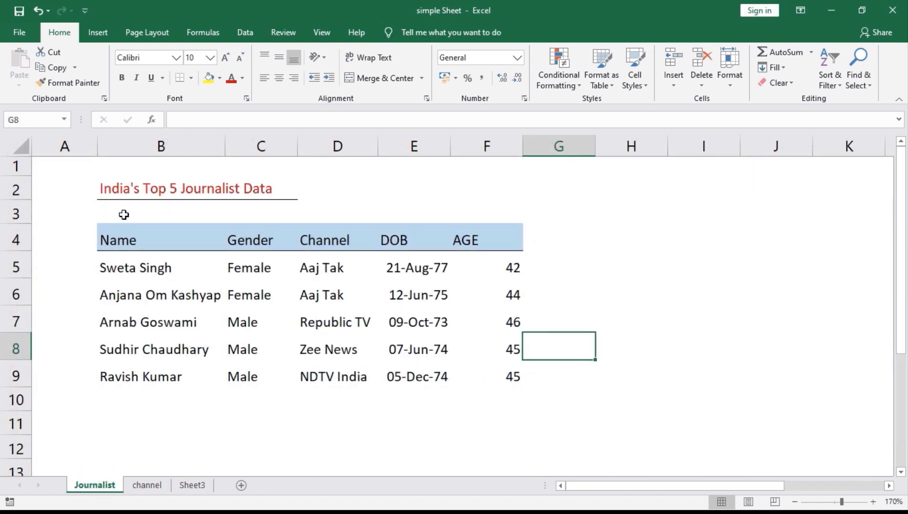
left_click(124, 237)
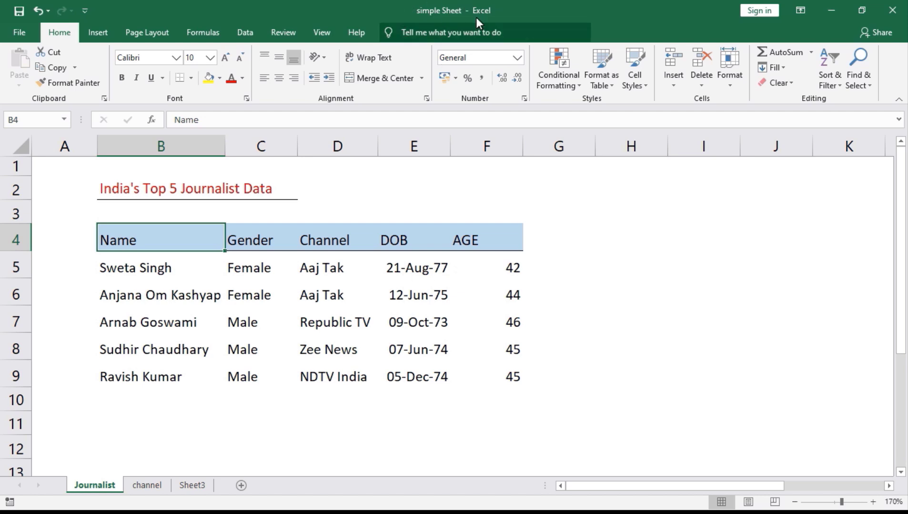
key("ctrl+n")
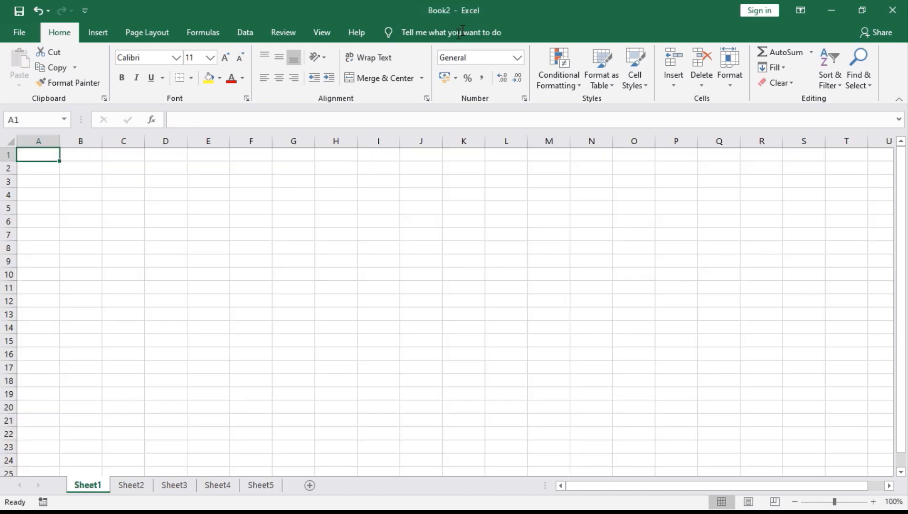